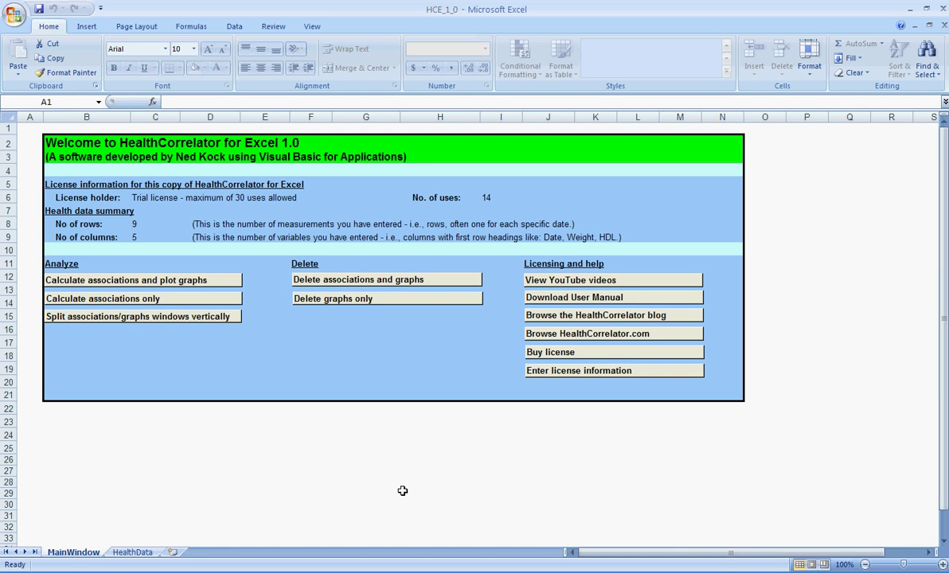
# Open the HealthData sheet and review the variable names in its heading row
pyautogui.click(140, 555)
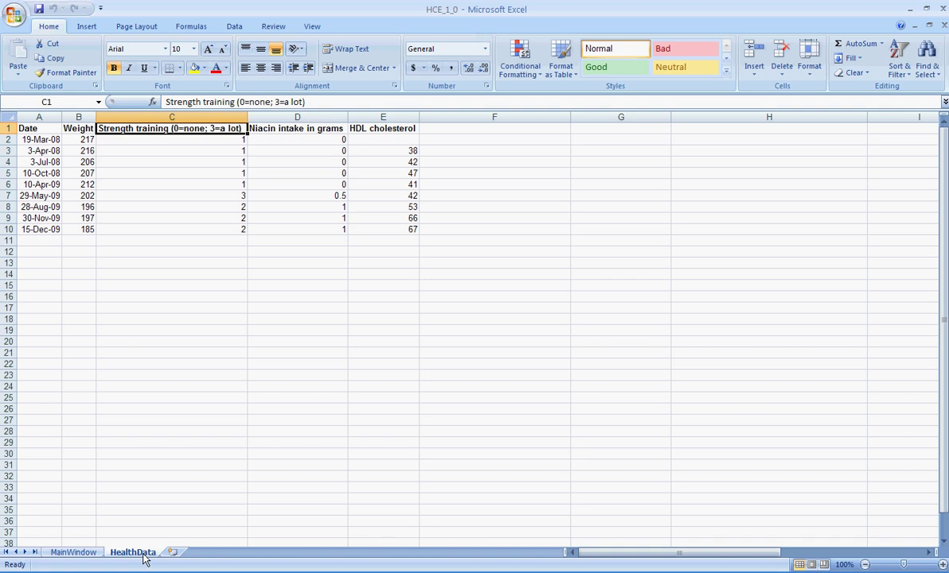
pyautogui.press('Left')
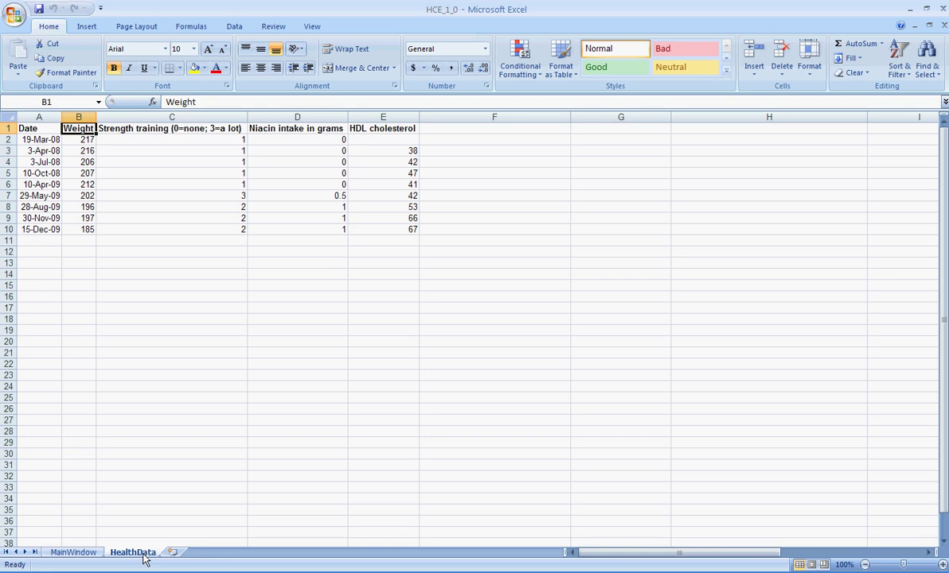
pyautogui.press('Right')
pyautogui.press('Right')
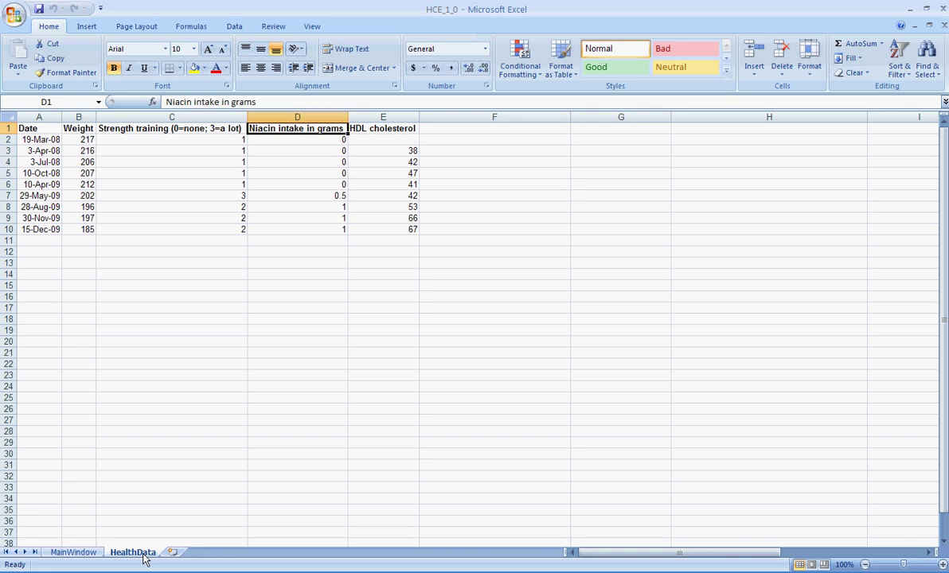
pyautogui.press('Left')
pyautogui.press('Left')
pyautogui.press('Left')
# Go through the measurement dates in the Date column, from row 2 down to row 10 and back to the heading
pyautogui.press('Down')
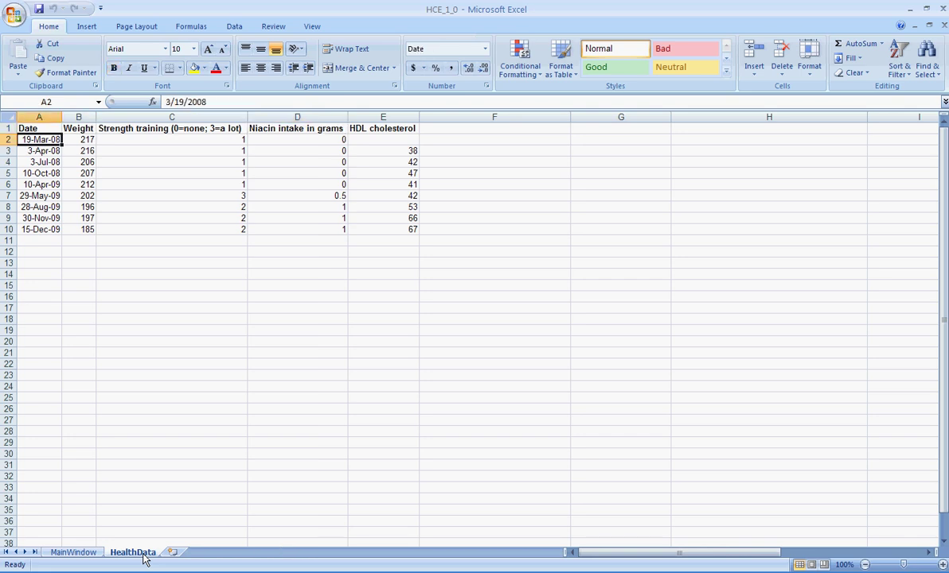
pyautogui.press('Down')
pyautogui.press('Down')
pyautogui.press('Down')
pyautogui.press('Down')
pyautogui.press('Down')
pyautogui.press('Down')
pyautogui.press('Down')
pyautogui.press('Down')
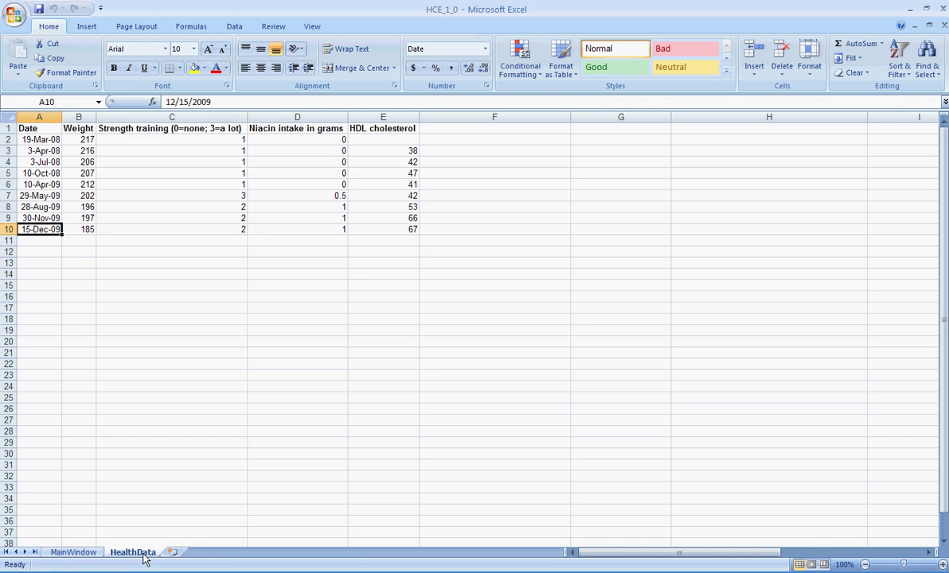
pyautogui.press('Up')
pyautogui.press('Up')
pyautogui.press('Up')
pyautogui.press('Up')
pyautogui.press('Up')
pyautogui.press('Up')
pyautogui.press('Up')
pyautogui.press('Up')
pyautogui.press('Up')
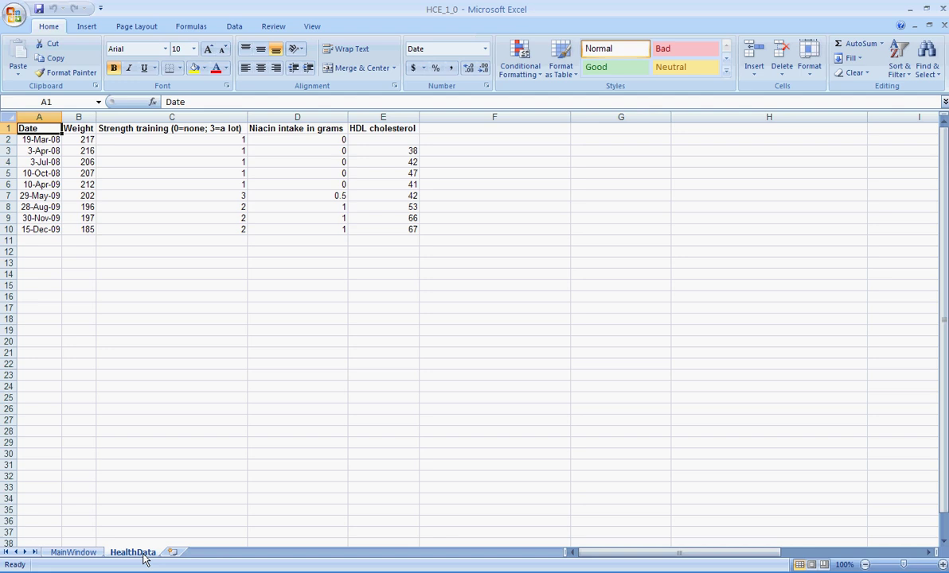
# Review the headings from Date across to Niacin intake in grams and return to Date
pyautogui.press('Right')
pyautogui.press('Right')
pyautogui.press('Right')
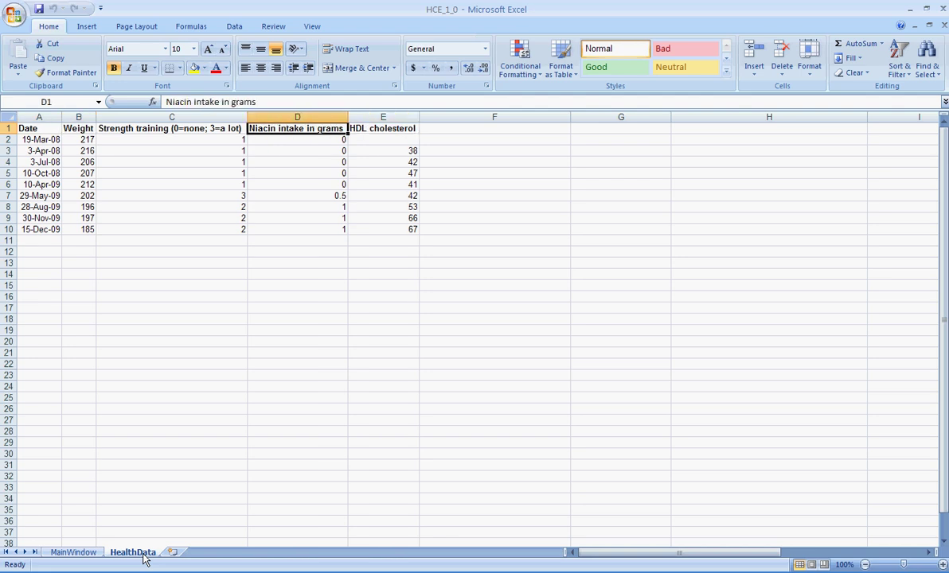
pyautogui.press('Left')
pyautogui.press('Left')
pyautogui.press('Left')
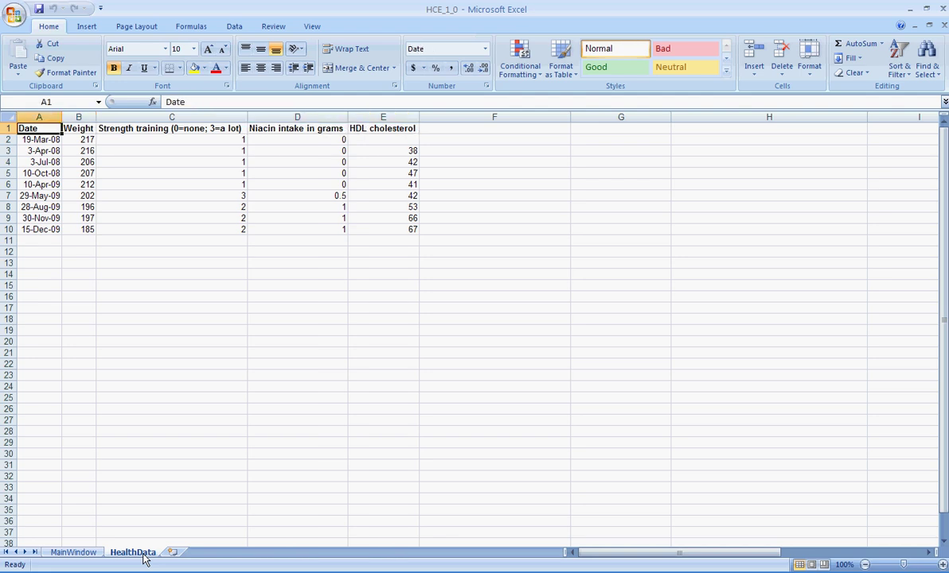
# Return to the MainWindow sheet and calculate the associations and plot the graphs for the health data
pyautogui.click(67, 553)
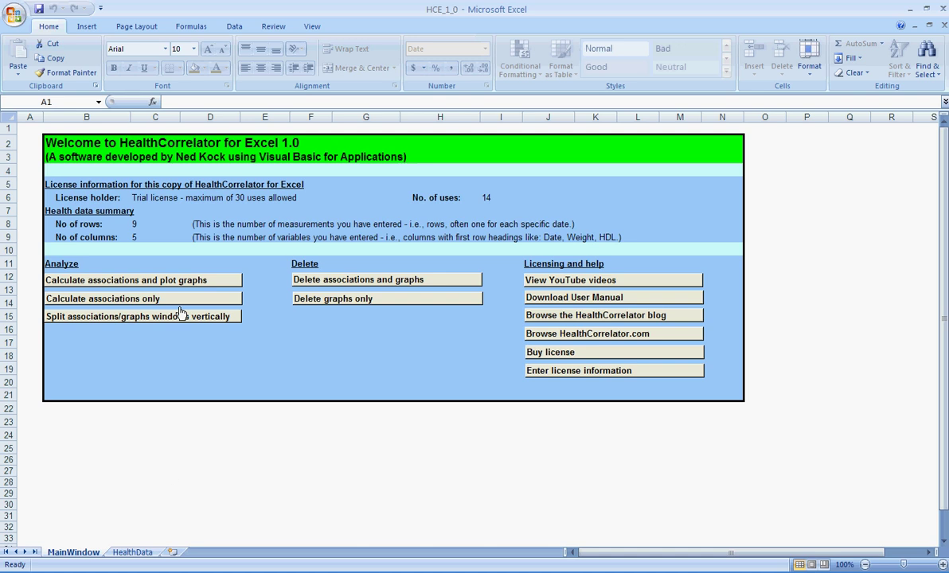
pyautogui.click(147, 284)
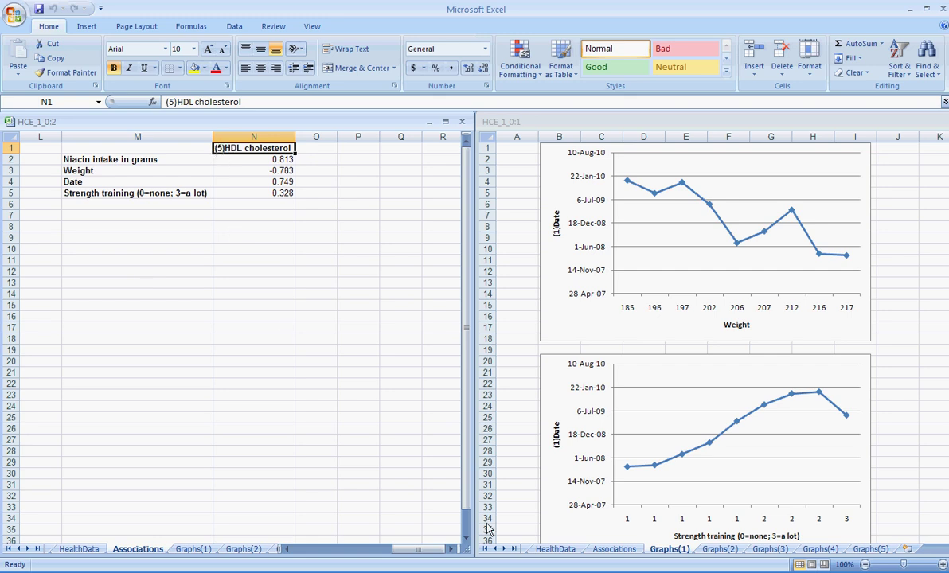
# Show the Graphs(5) sheet in the HCE_1_0:1 window beside the associations table
pyautogui.click(505, 549)
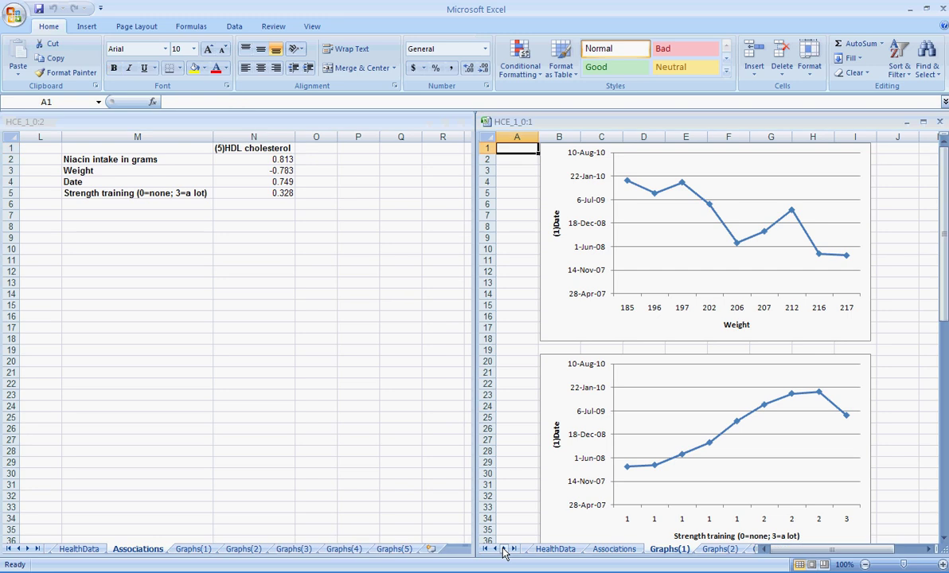
pyautogui.click(504, 550)
pyautogui.click(504, 550)
pyautogui.click(504, 549)
pyautogui.click(504, 549)
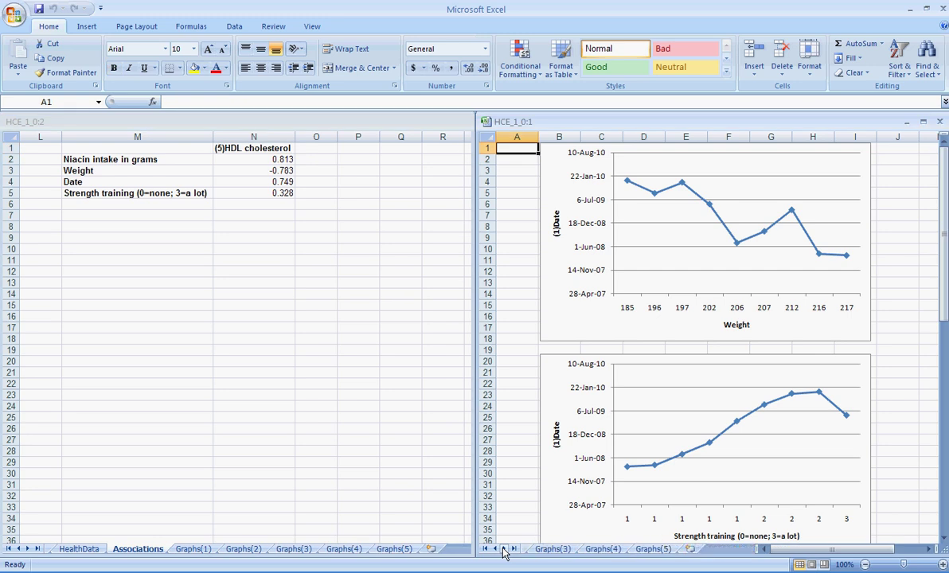
pyautogui.click(652, 550)
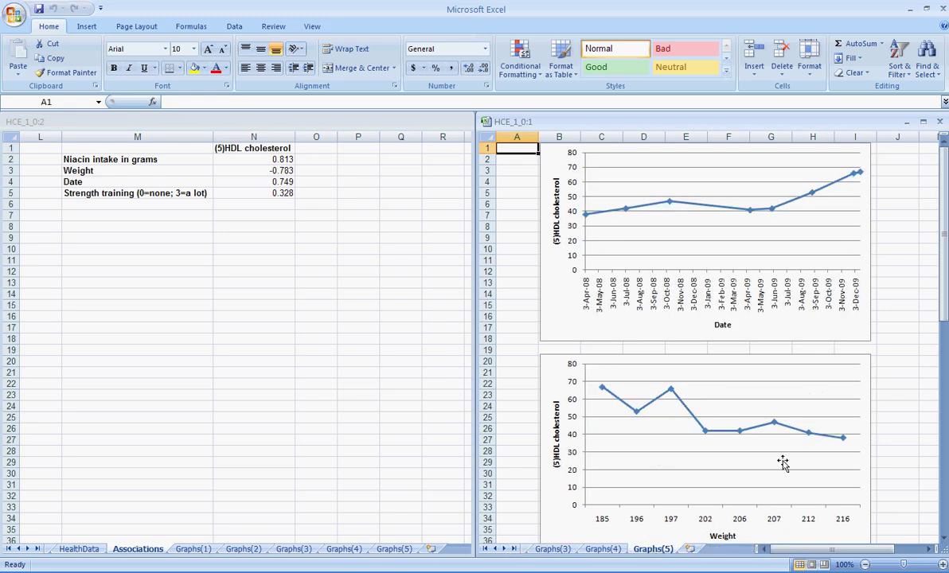
# Look over the HDL cholesterol graphs plotted against date and weight, returning to the start of the sheet
pyautogui.press('Down')
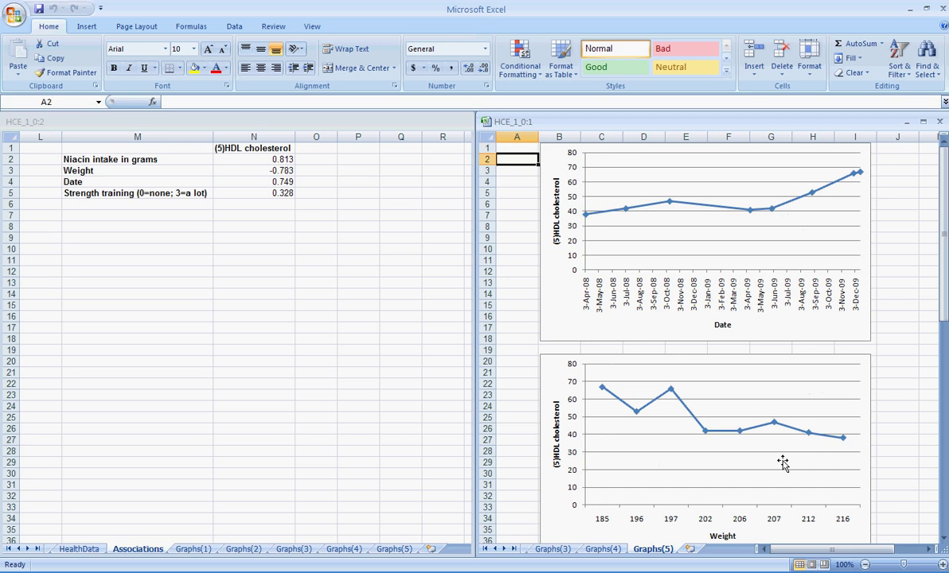
pyautogui.press('Down')
pyautogui.press('Down')
pyautogui.press('Down')
pyautogui.press('Down')
pyautogui.press('Down')
pyautogui.press('Down')
pyautogui.press('Down')
pyautogui.press('Down')
pyautogui.press('Down')
pyautogui.press('Down')
pyautogui.press('Down')
pyautogui.press('Down')
pyautogui.press('Down')
pyautogui.press('Down')
pyautogui.press('Down')
pyautogui.press('Down')
pyautogui.press('Down')
pyautogui.press('Down')
pyautogui.press('Down')
pyautogui.press('Down')
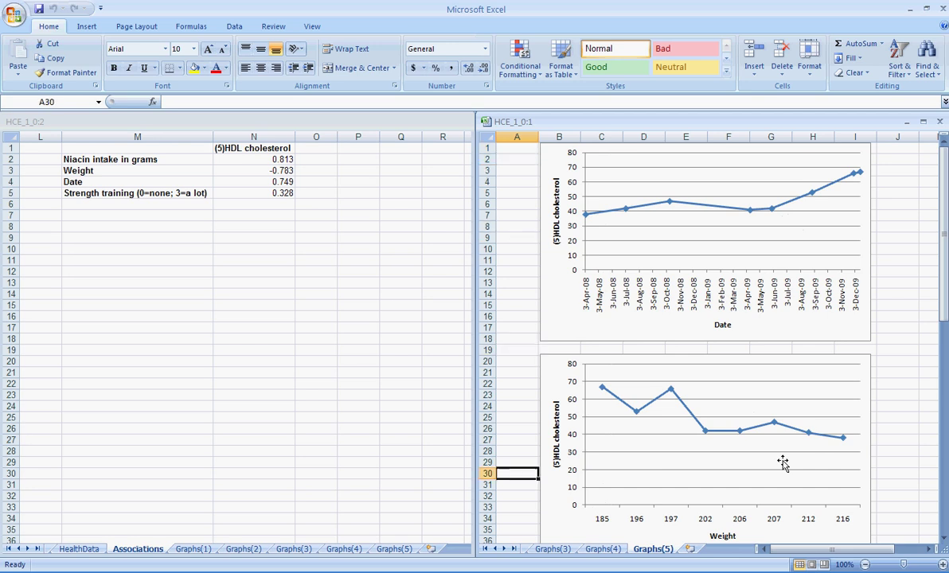
pyautogui.press('Down')
pyautogui.press('Down')
pyautogui.press('Down')
pyautogui.press('Up')
pyautogui.press('Up')
pyautogui.press('Up')
pyautogui.press('Up')
pyautogui.press('Up')
pyautogui.press('Up')
pyautogui.press('Up')
pyautogui.press('Up')
pyautogui.press('Up')
pyautogui.press('Up')
pyautogui.press('Up')
pyautogui.press('Up')
pyautogui.press('Up')
pyautogui.press('Up')
pyautogui.press('Up')
pyautogui.press('Up')
pyautogui.press('Up')
pyautogui.press('Up')
pyautogui.press('Up')
pyautogui.press('Up')
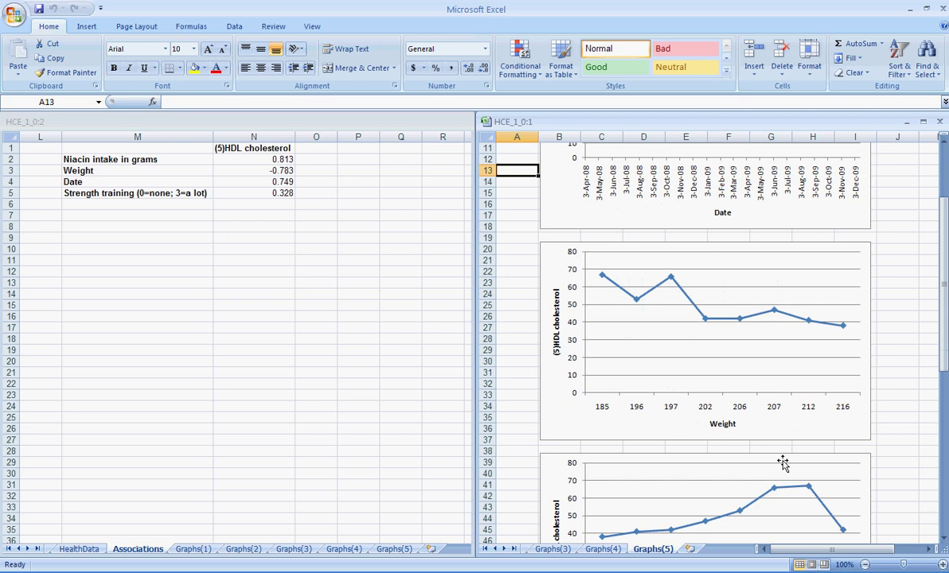
pyautogui.press('Up')
# Examine the full series of HDL cholesterol graphs, through strength training and niacin intake in grams
pyautogui.press('Down')
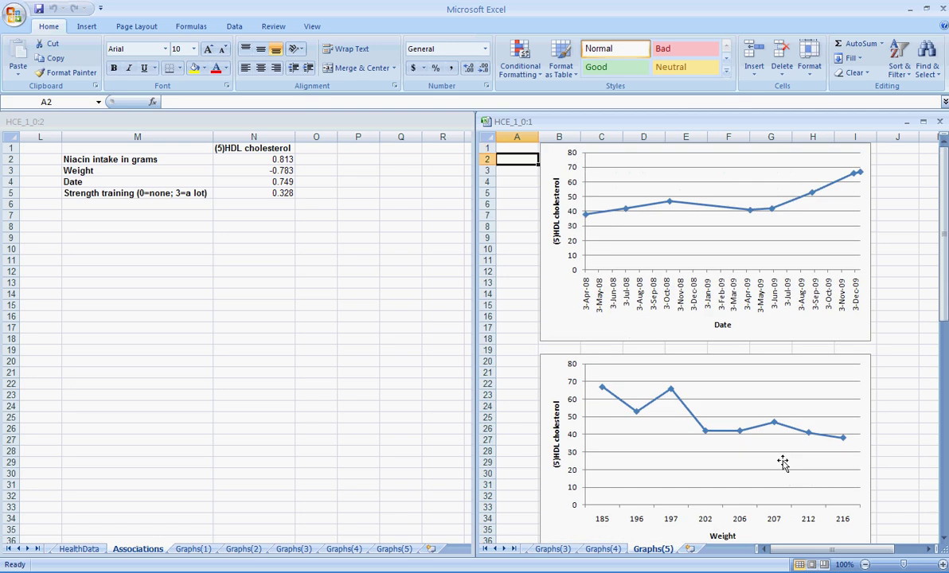
pyautogui.press('Down')
pyautogui.press('Down')
pyautogui.press('Down')
pyautogui.press('Down')
pyautogui.press('Down')
pyautogui.press('Down')
pyautogui.press('Down')
pyautogui.press('Down')
pyautogui.press('Down')
pyautogui.press('Down')
pyautogui.press('Down')
pyautogui.press('Down')
pyautogui.press('Down')
pyautogui.press('Down')
pyautogui.press('Down')
pyautogui.press('Down')
pyautogui.press('Down')
pyautogui.press('Down')
pyautogui.press('Down')
pyautogui.press('Down')
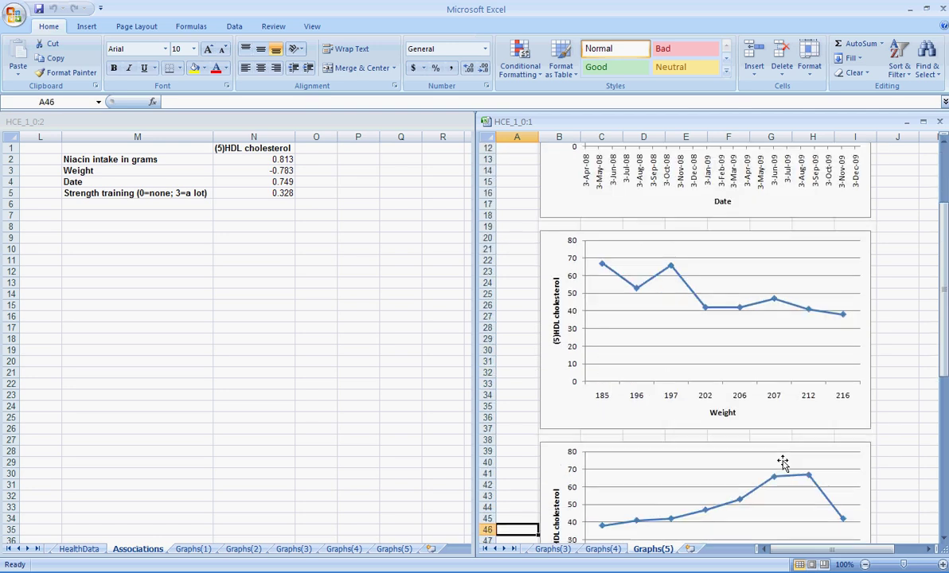
pyautogui.press('Down')
pyautogui.press('Down')
pyautogui.press('Down')
pyautogui.press('Down')
pyautogui.press('Down')
pyautogui.press('Down')
pyautogui.press('Down')
pyautogui.press('Down')
pyautogui.press('Down')
pyautogui.press('Down')
pyautogui.press('Down')
pyautogui.press('Down')
pyautogui.press('Down')
pyautogui.press('Down')
pyautogui.press('Down')
pyautogui.press('Down')
pyautogui.press('Down')
pyautogui.press('Down')
pyautogui.press('Down')
pyautogui.press('Down')
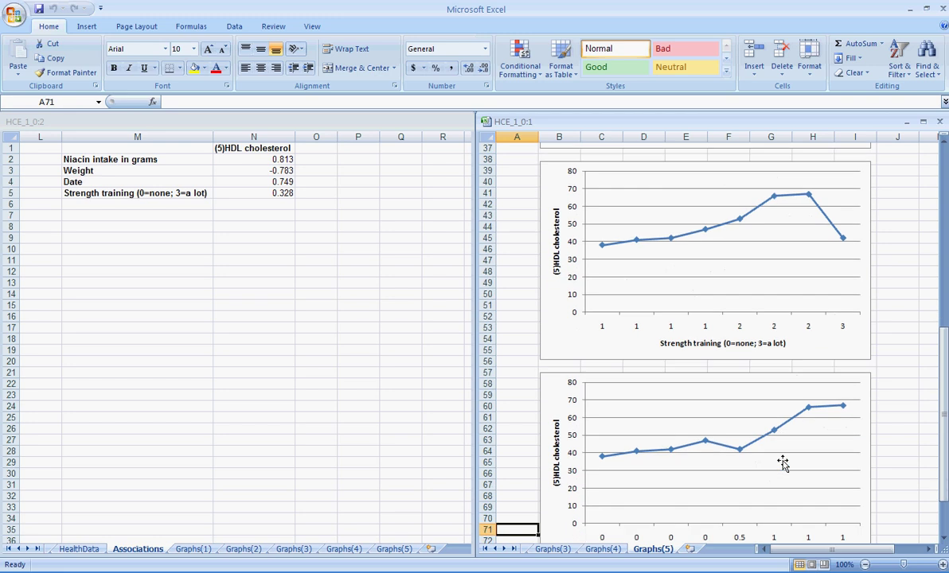
pyautogui.press('Down')
pyautogui.press('Down')
pyautogui.press('Down')
pyautogui.press('Down')
pyautogui.press('Down')
pyautogui.press('Up')
pyautogui.press('Up')
pyautogui.press('Up')
pyautogui.press('Up')
pyautogui.press('Up')
pyautogui.press('Up')
pyautogui.press('Up')
pyautogui.press('Up')
pyautogui.press('Up')
pyautogui.press('Up')
pyautogui.press('Up')
pyautogui.press('Up')
pyautogui.press('Up')
pyautogui.press('Up')
pyautogui.press('Up')
pyautogui.press('Up')
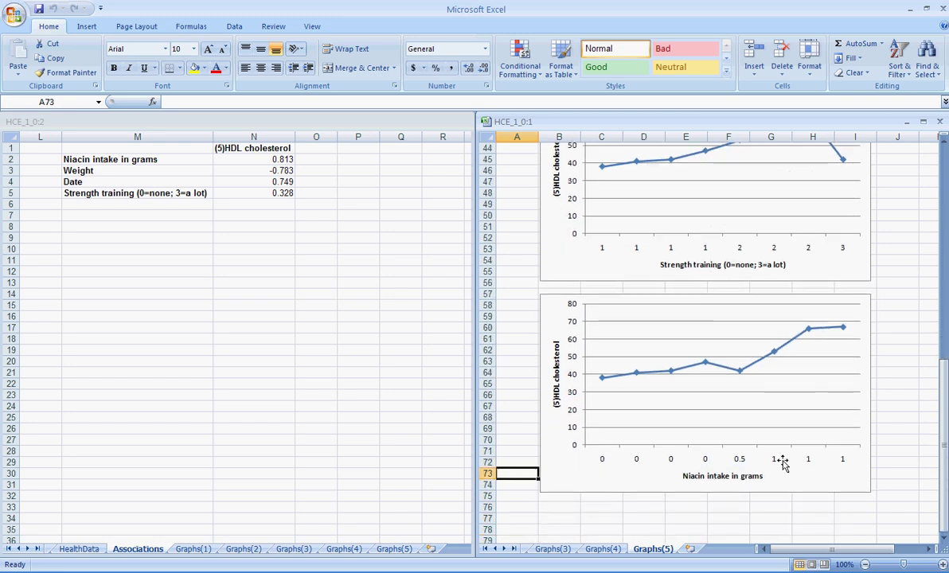
# Go back through the HDL cholesterol graphs on the Graphs(5) sheet, from the niacin graph up to cell A1
pyautogui.press('Up')
pyautogui.press('Up')
pyautogui.press('Up')
pyautogui.press('Up')
pyautogui.press('Up')
pyautogui.press('Up')
pyautogui.press('Up')
pyautogui.press('Up')
pyautogui.press('Up')
pyautogui.press('Up')
pyautogui.press('Up')
pyautogui.press('Up')
pyautogui.press('Up')
pyautogui.press('Up')
pyautogui.press('Up')
pyautogui.press('Up')
pyautogui.press('Up')
pyautogui.press('Up')
pyautogui.press('Up')
pyautogui.press('Up')
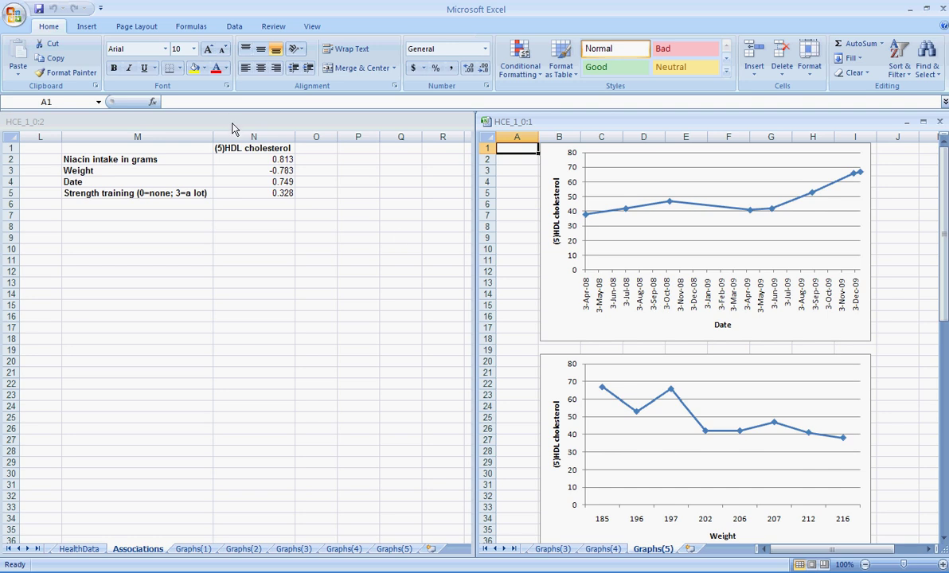
# Examine the association between niacin intake in grams and HDL cholesterol in the Associations table
pyautogui.click(242, 147)
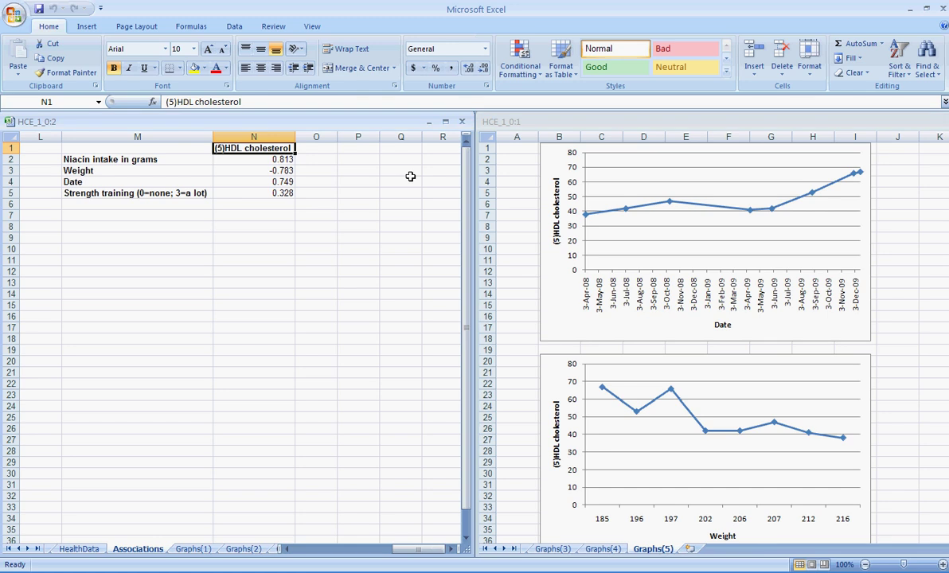
pyautogui.press('Down')
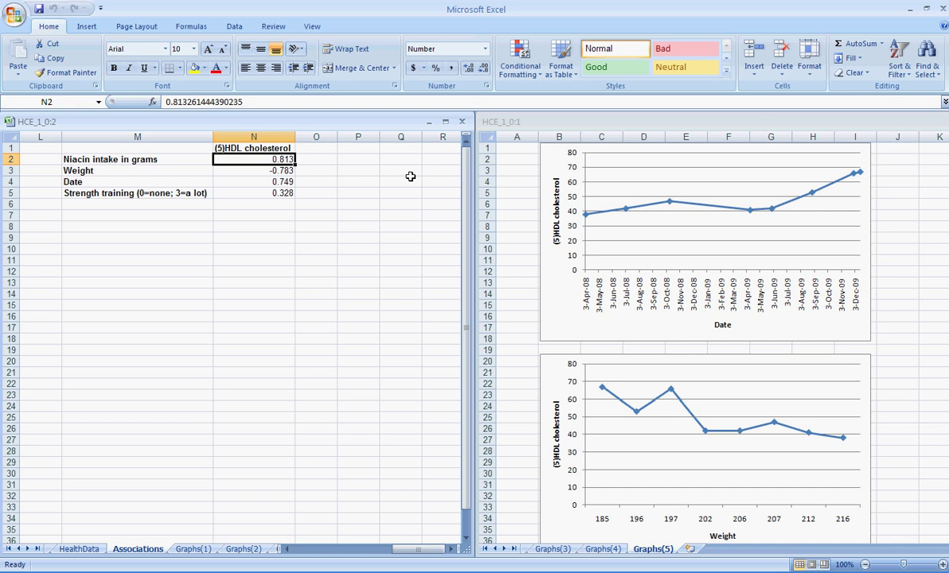
pyautogui.press('Left')
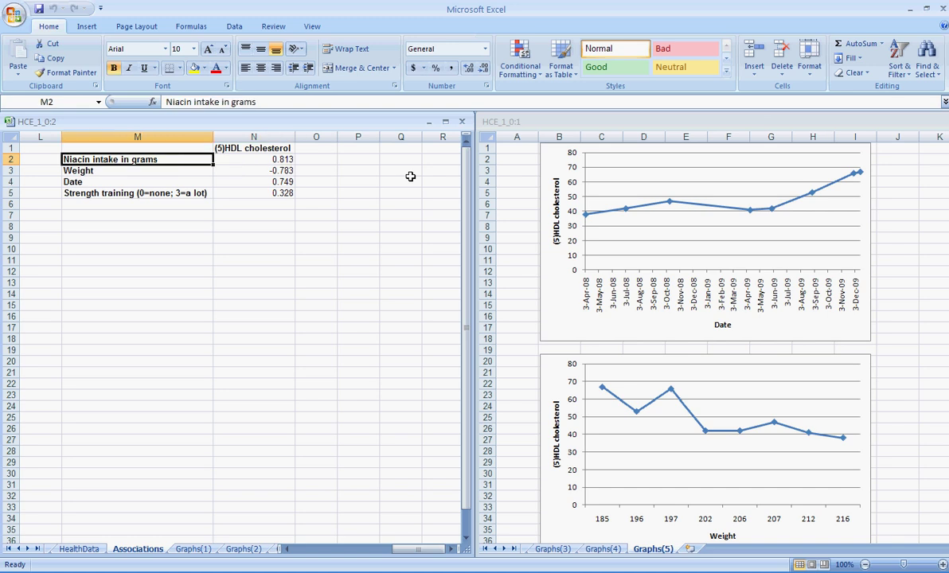
pyautogui.press('Right')
pyautogui.press('Left')
pyautogui.press('Right')
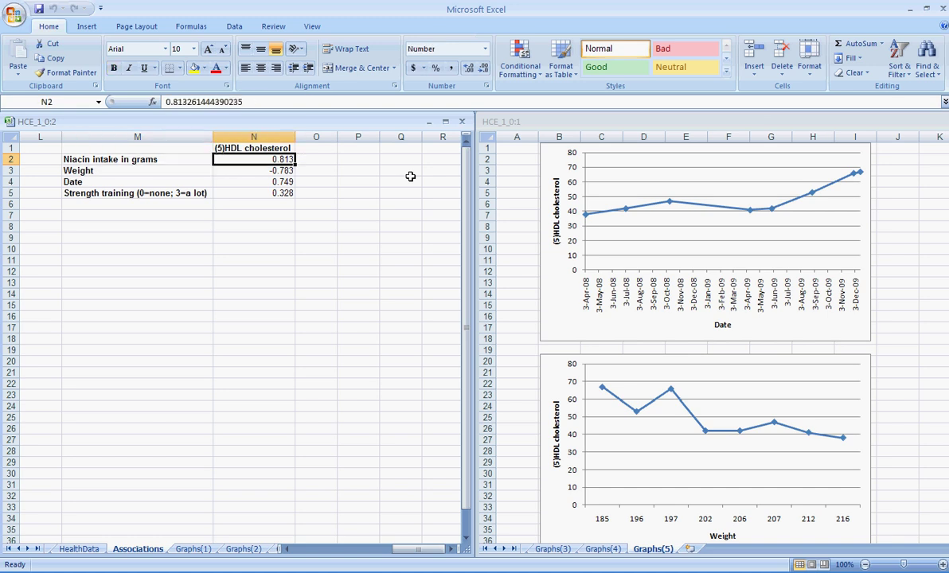
pyautogui.press('Left')
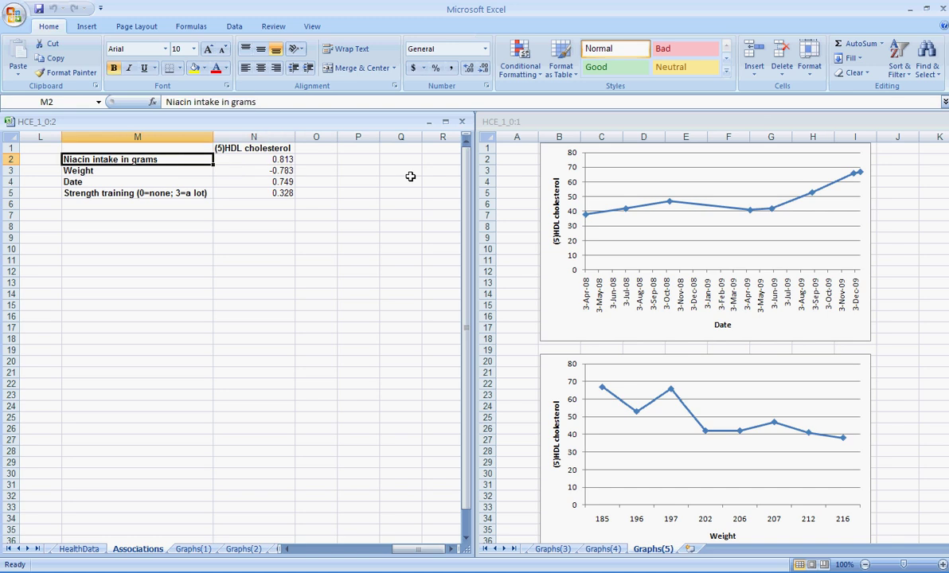
pyautogui.press('Right')
pyautogui.press('Up')
pyautogui.press('Down')
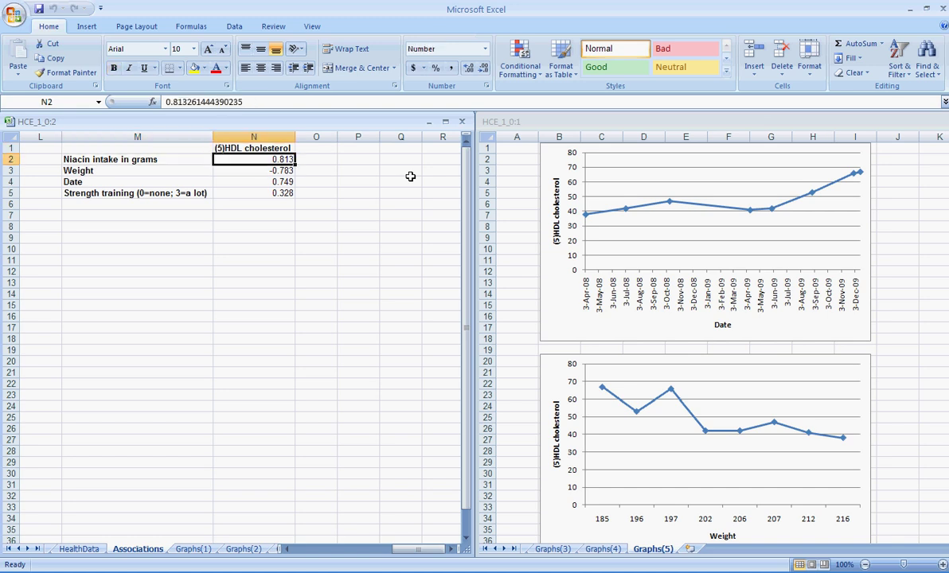
pyautogui.press('Left')
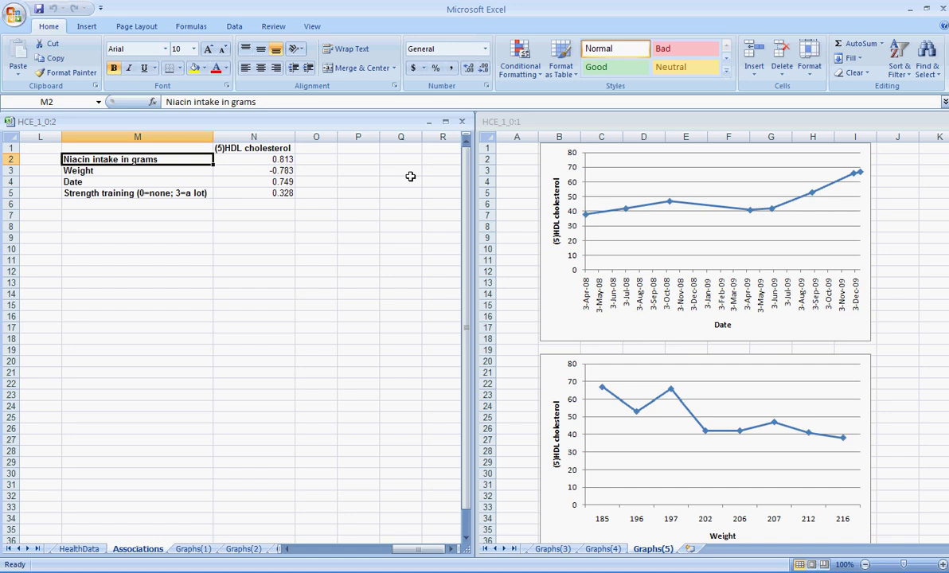
pyautogui.press('Right')
pyautogui.press('Up')
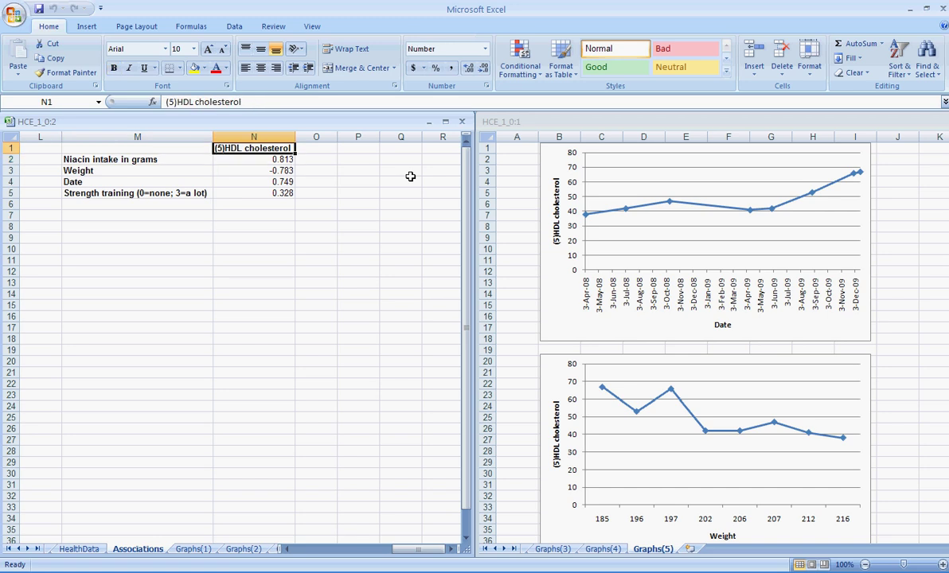
pyautogui.press('Down')
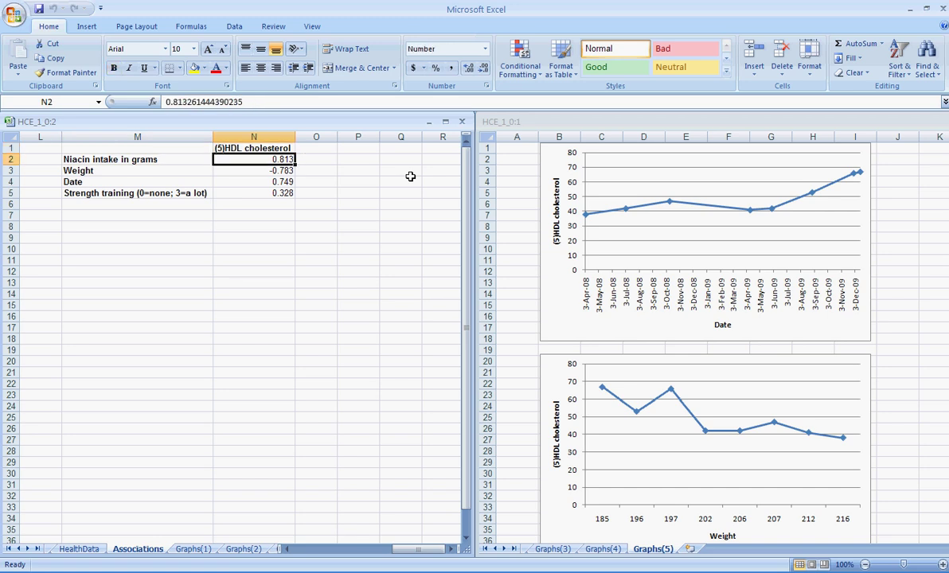
# Examine the association between weight and HDL cholesterol and compare it with the niacin one, ending on the HDL cholesterol heading
pyautogui.press('Down')
pyautogui.press('Left')
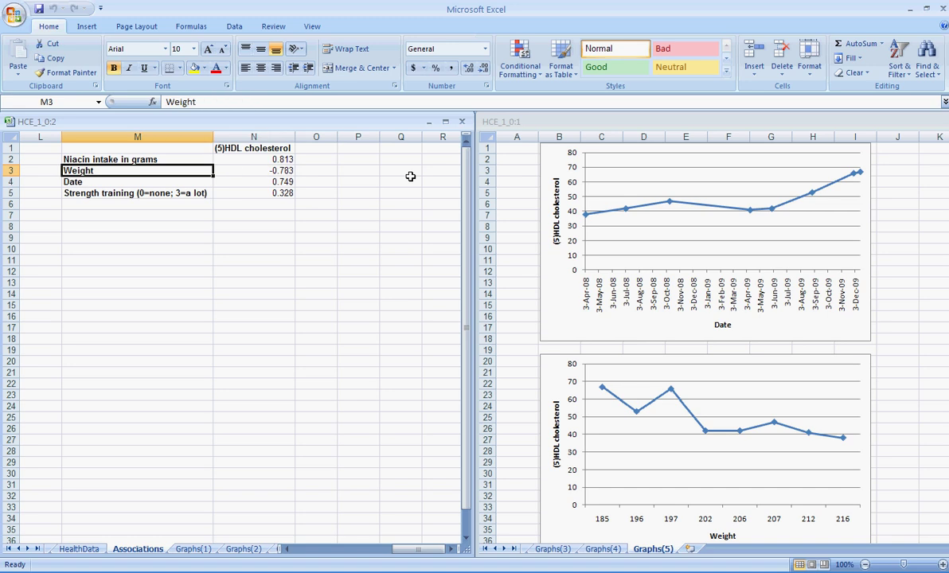
pyautogui.press('Right')
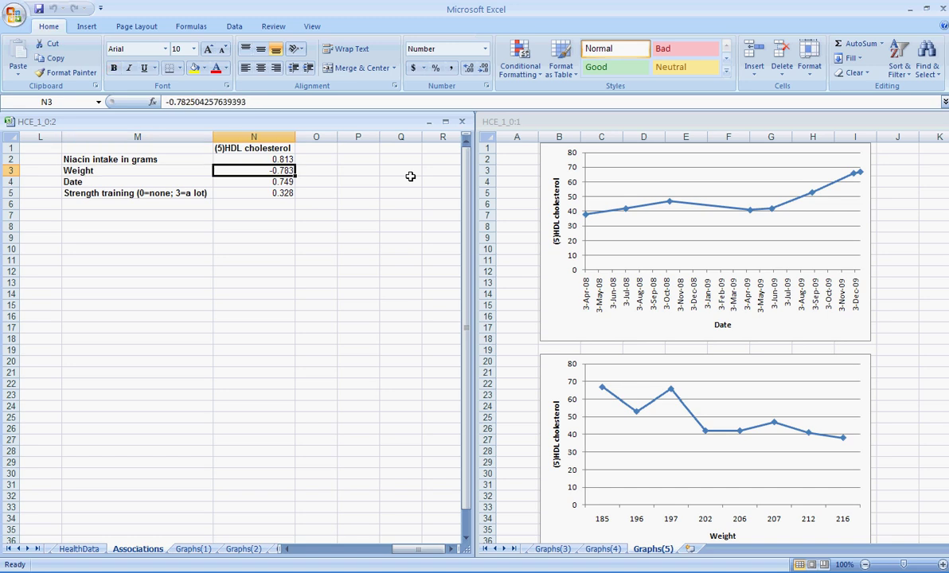
pyautogui.press('Up')
pyautogui.press('Up')
pyautogui.press('Down')
pyautogui.press('Down')
pyautogui.press('Up')
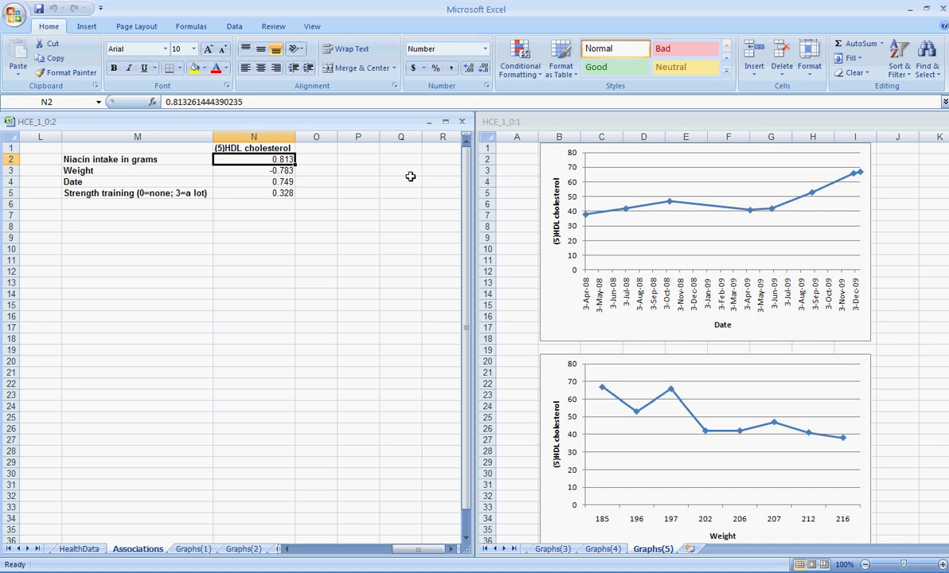
pyautogui.press('Down')
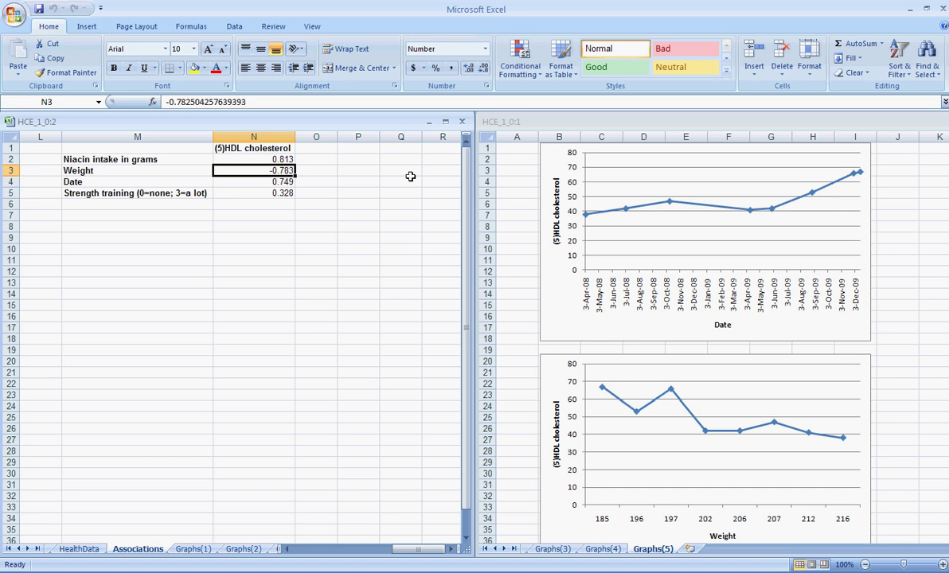
pyautogui.press('Left')
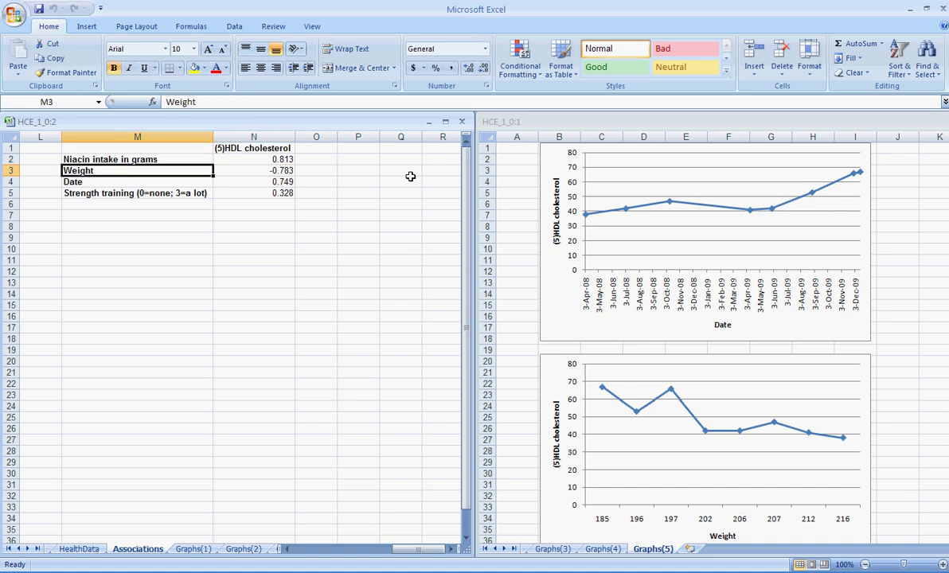
pyautogui.press('Right')
pyautogui.press('Up')
pyautogui.press('Up')
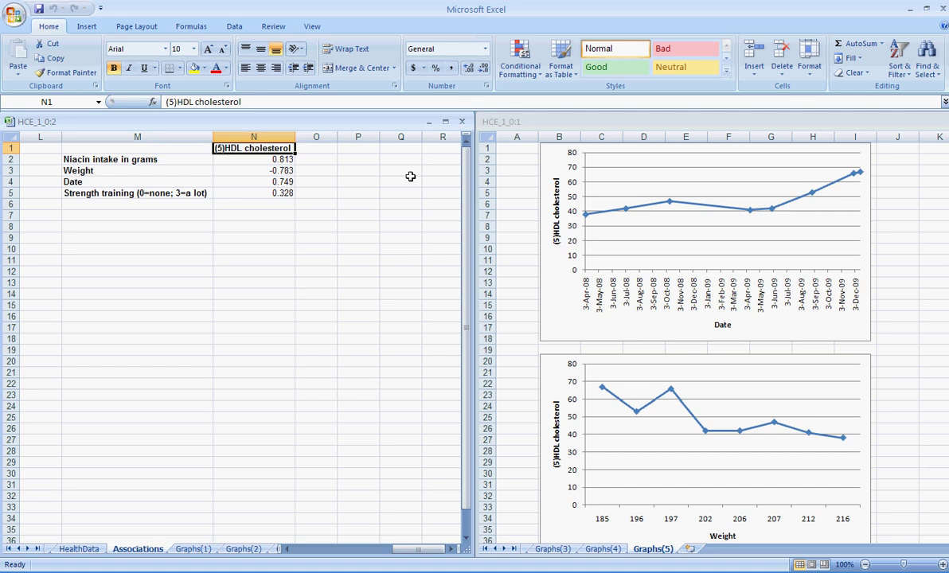
# Close the HCE_1_0:1 graphs window and maximize the remaining associations window
pyautogui.click(866, 126)
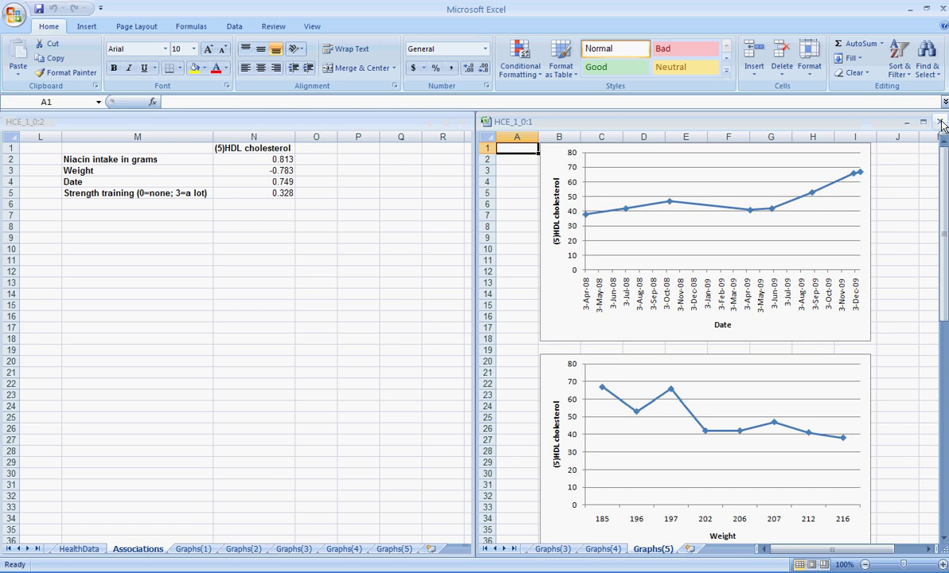
pyautogui.click(940, 123)
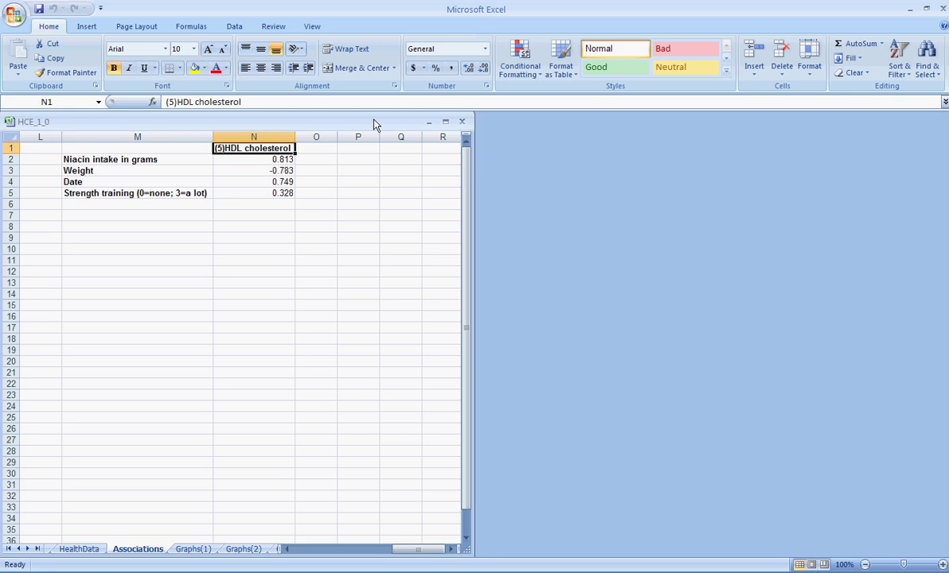
pyautogui.click(444, 122)
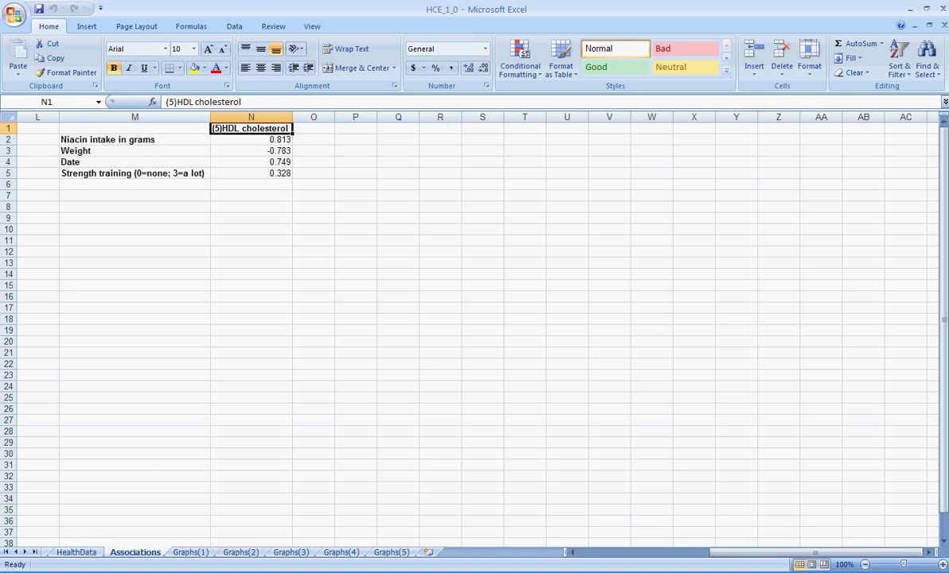
# Return to the MainWindow sheet and split the associations and graphs windows vertically
pyautogui.click(15, 552)
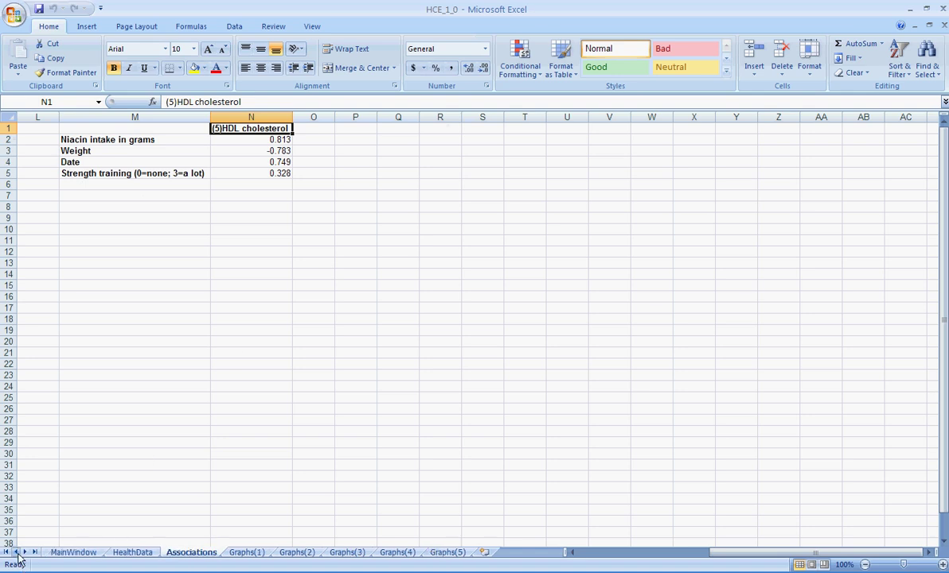
pyautogui.click(76, 553)
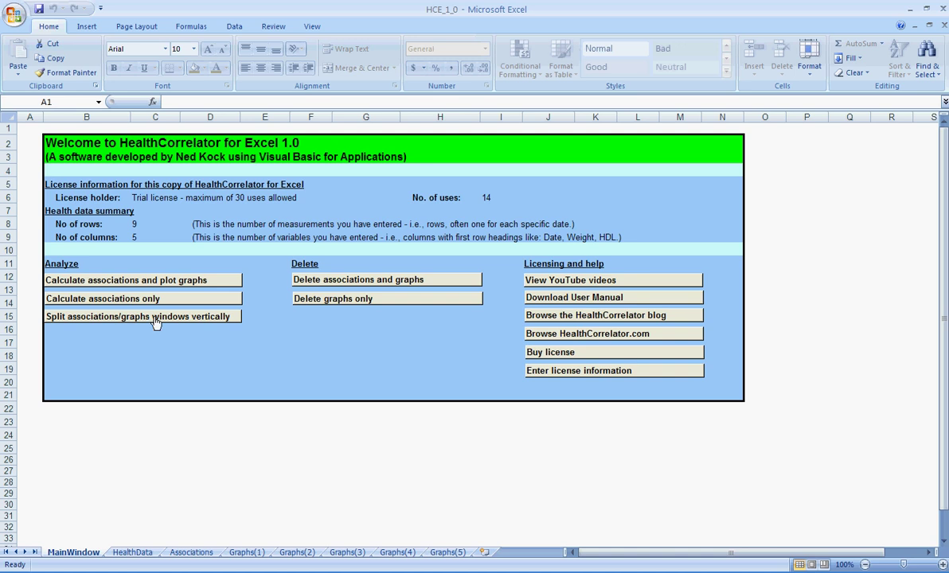
pyautogui.click(156, 318)
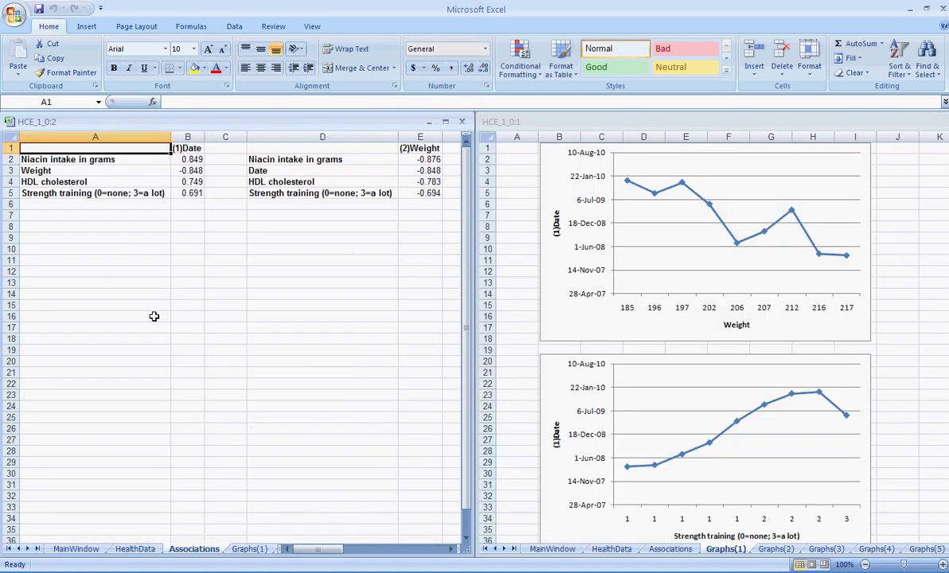